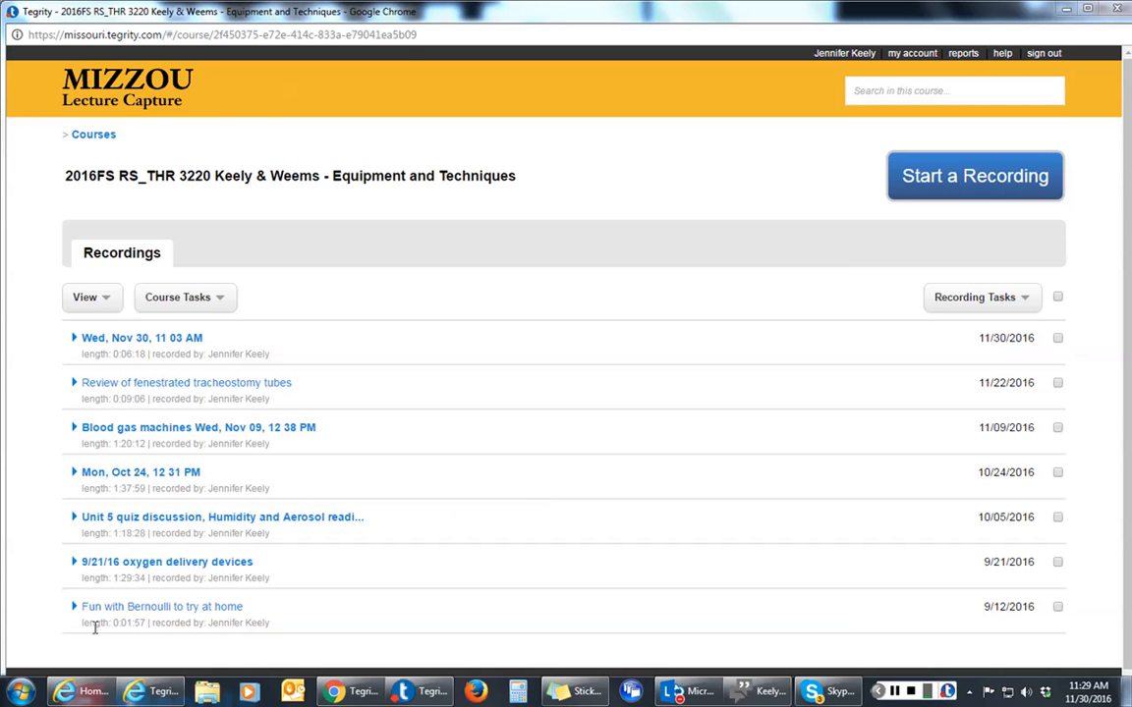
Bring the Internet Explorer window with the MSRC Home page to the front
left_click(65, 693)
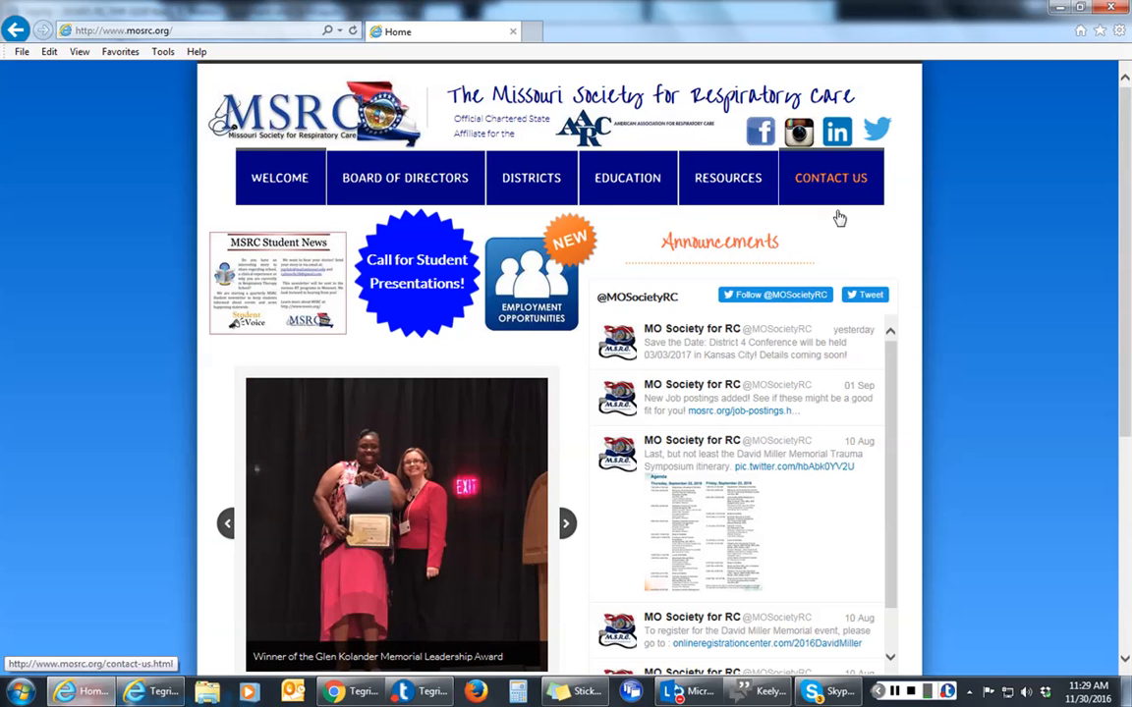
Open the BOD Travel Reimbursement Form from Board of Directors > Board Meetings
mouse_move(429, 197)
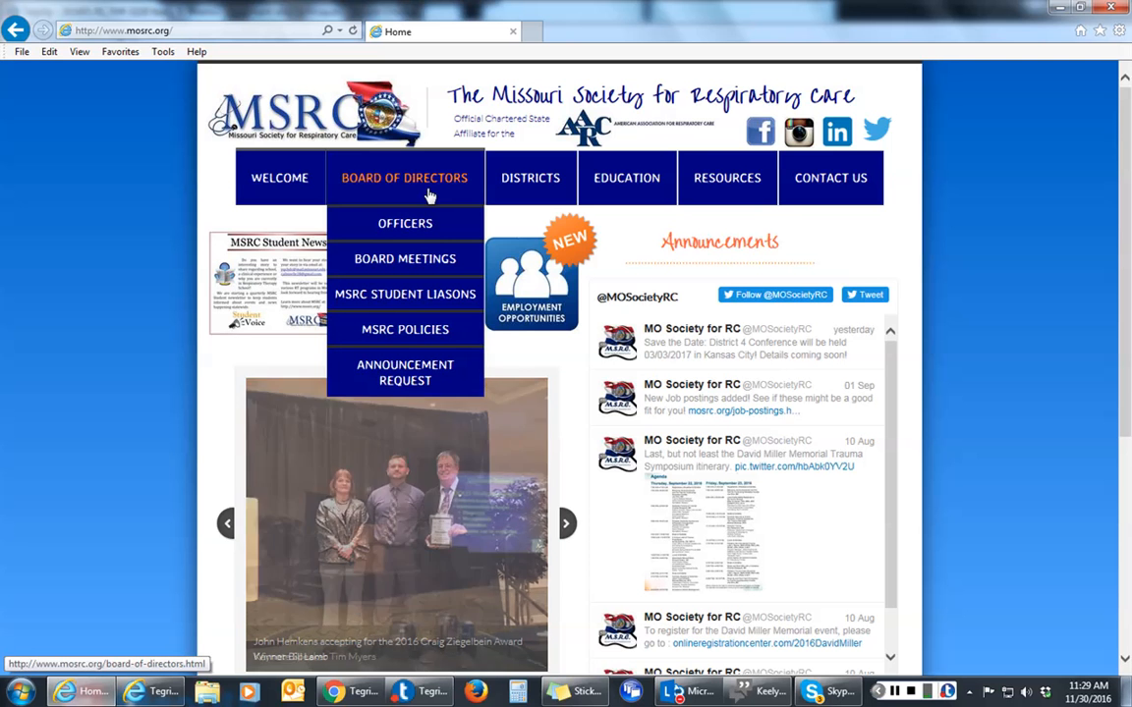
mouse_move(435, 255)
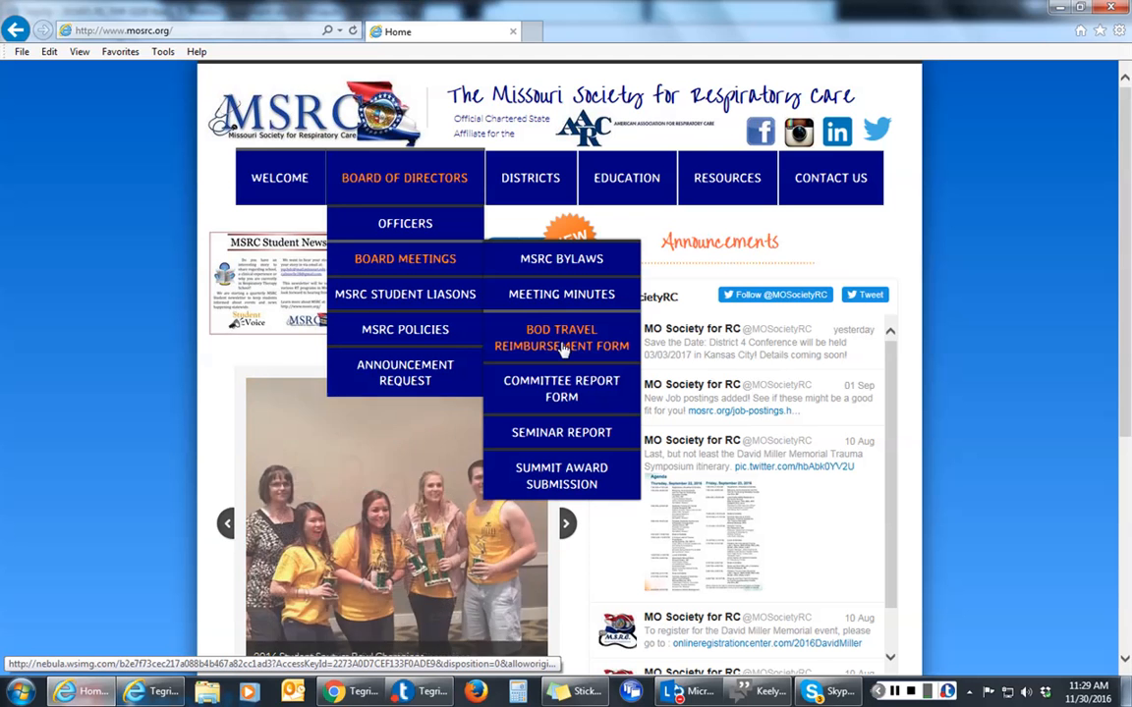
left_click(563, 348)
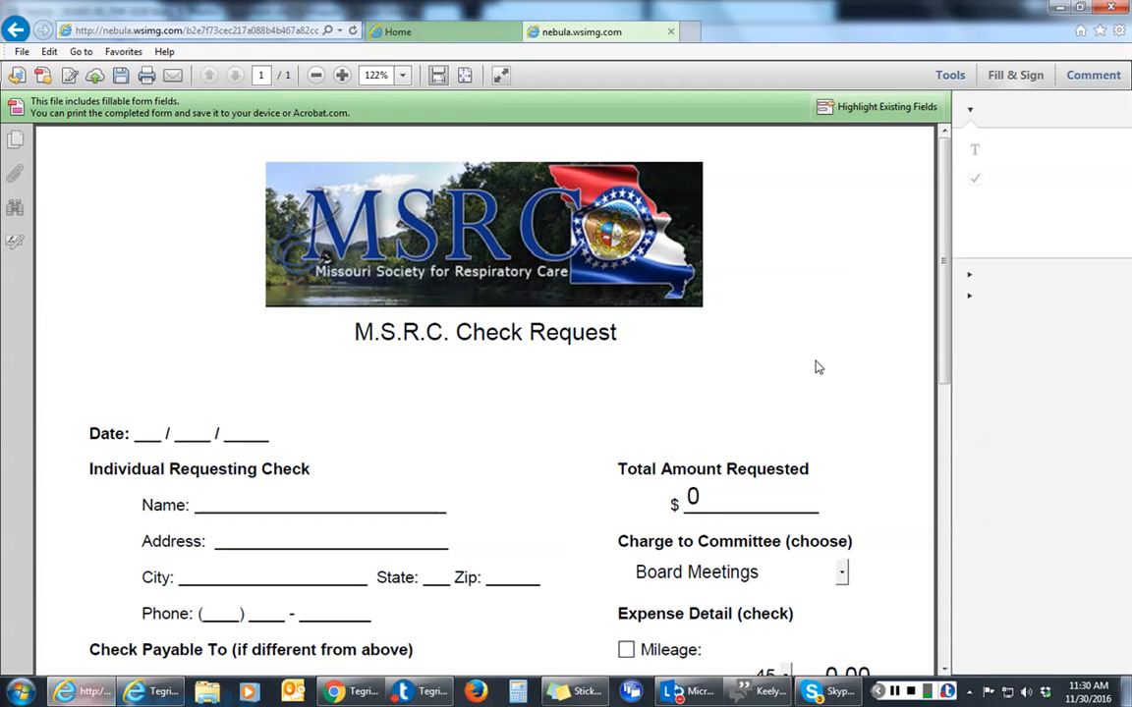
scroll(815, 367, "down", 1)
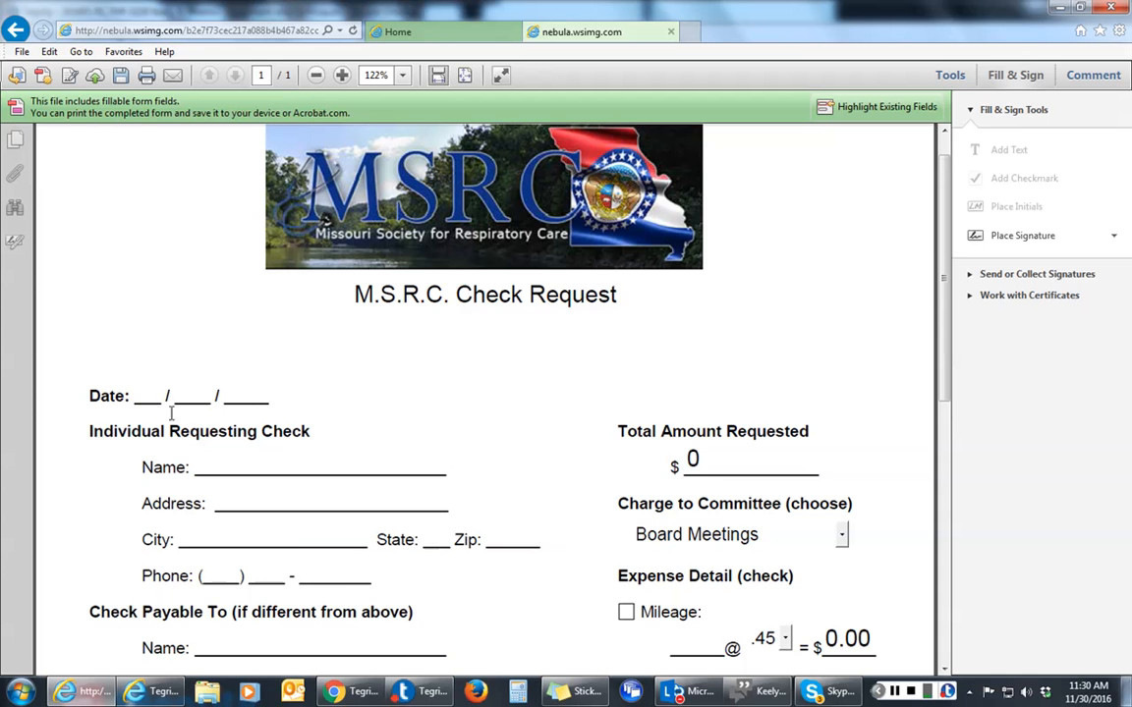
scroll(439, 436, "down", 2)
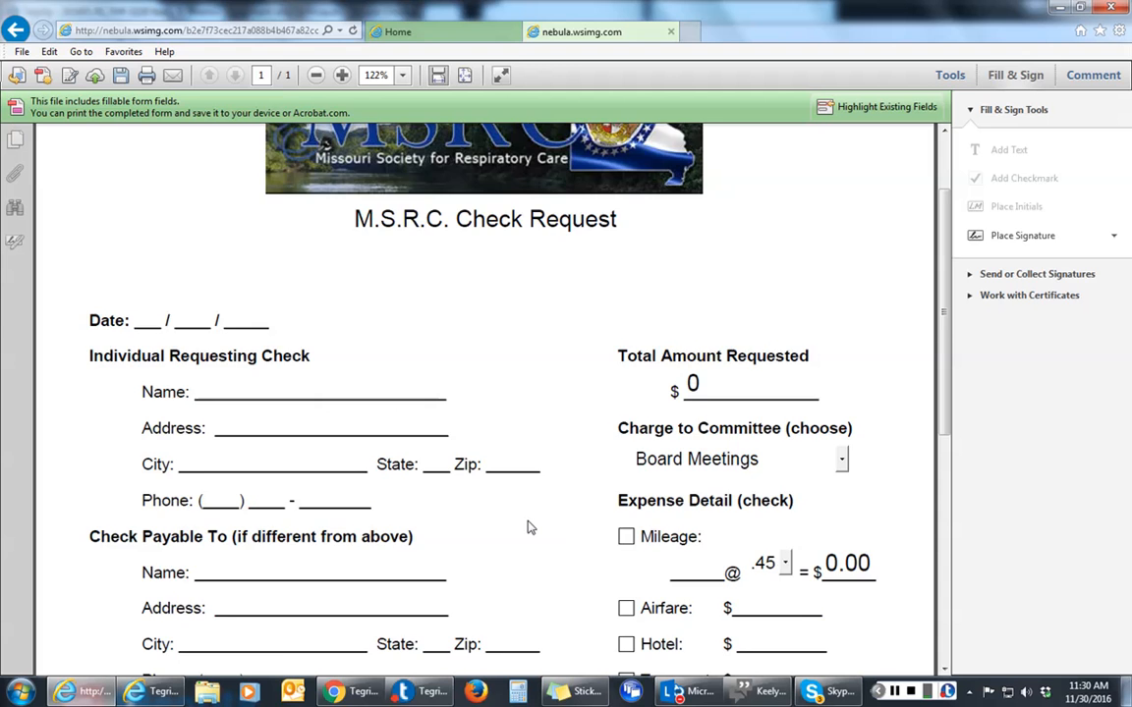
scroll(527, 526, "down", 1)
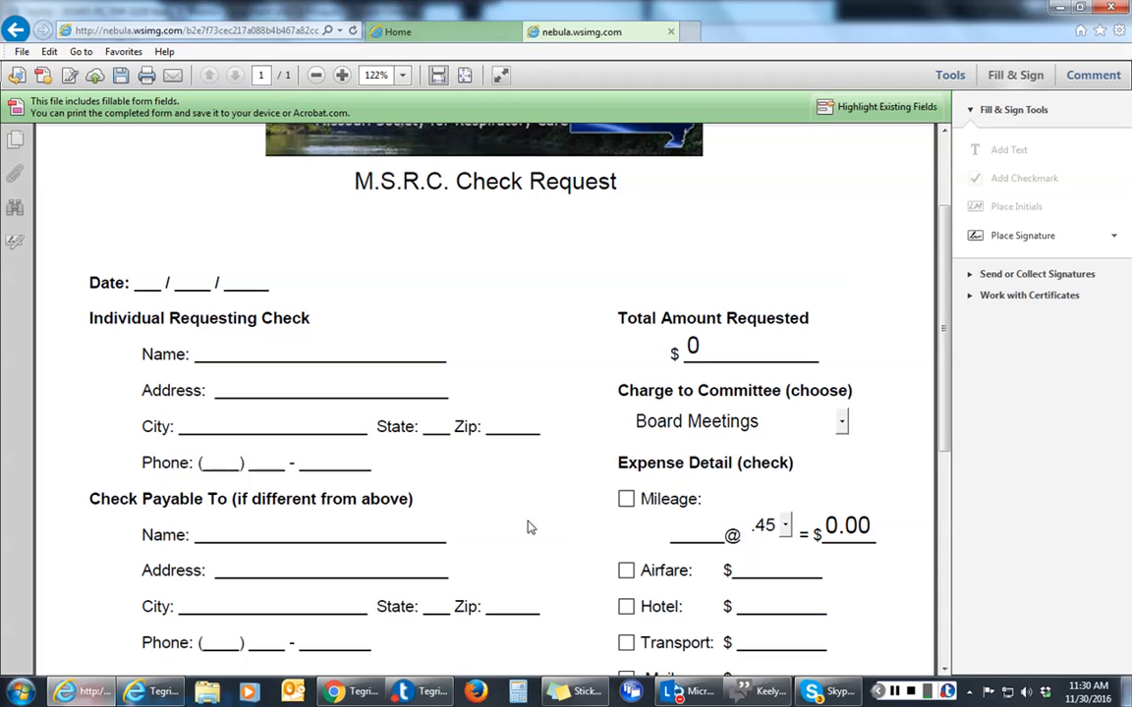
scroll(525, 538, "down", 1)
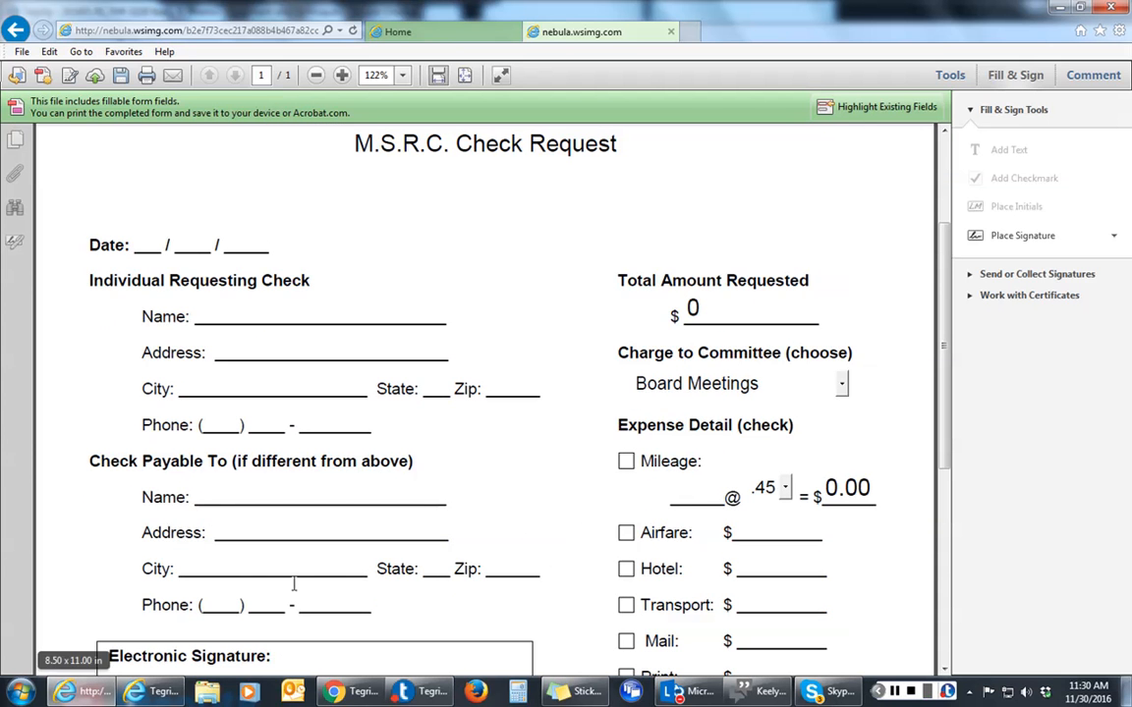
scroll(545, 563, "down", 2)
scroll(545, 562, "down", 2)
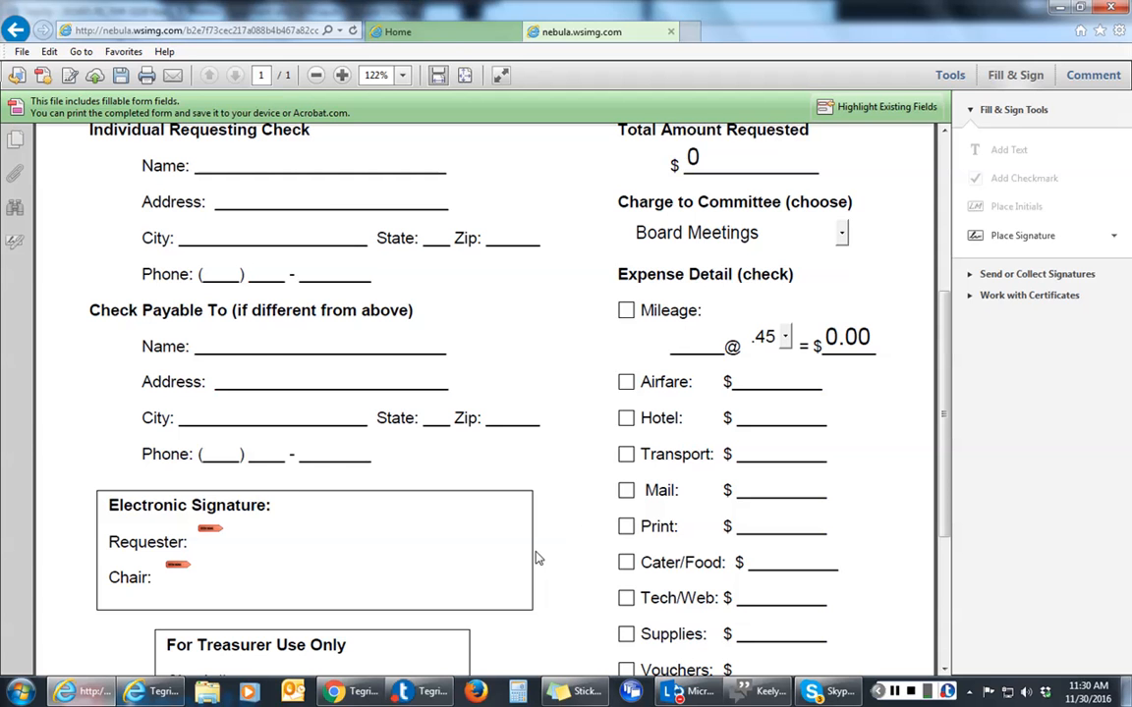
scroll(568, 539, "up", 1)
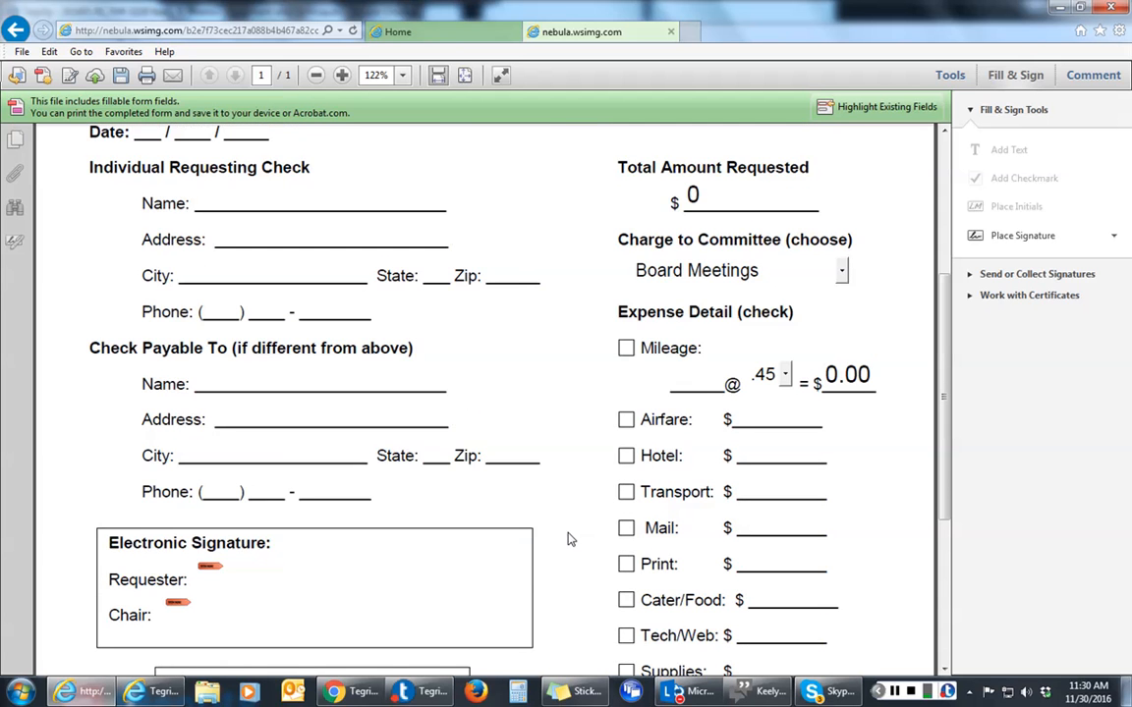
scroll(570, 535, "up", 1)
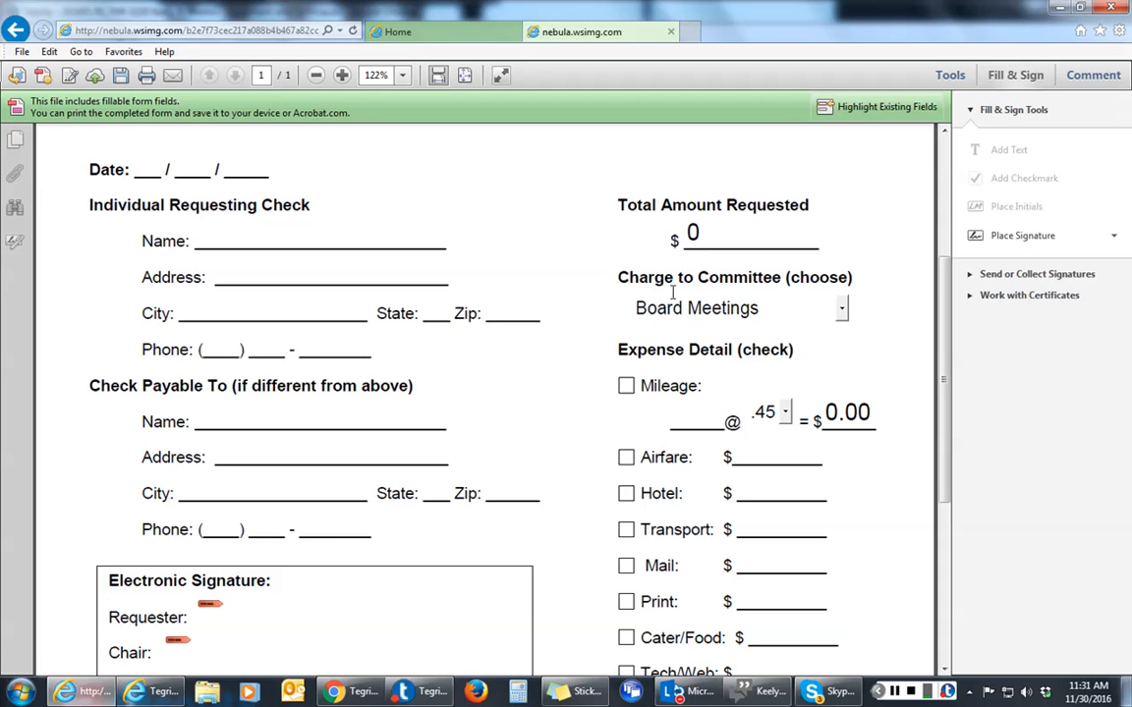
left_click(842, 313)
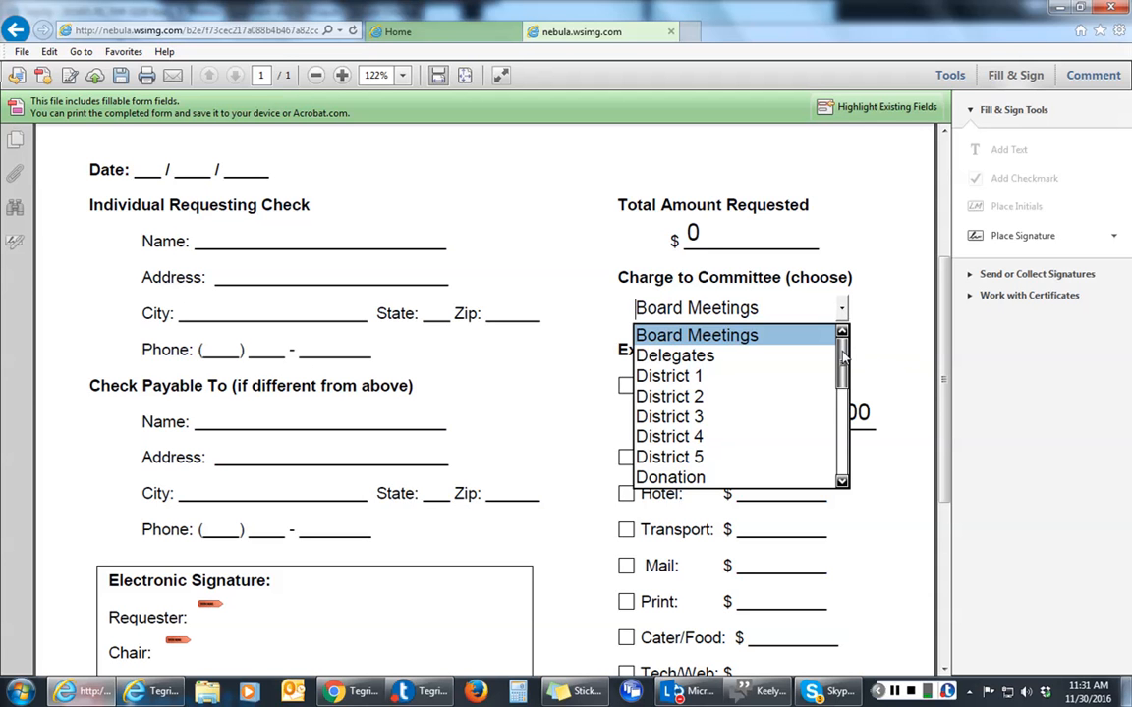
mouse_move(842, 358)
left_mouse_down()
mouse_move(842, 464)
mouse_move(840, 363)
left_mouse_up()
left_click_drag(840, 362, 842, 447)
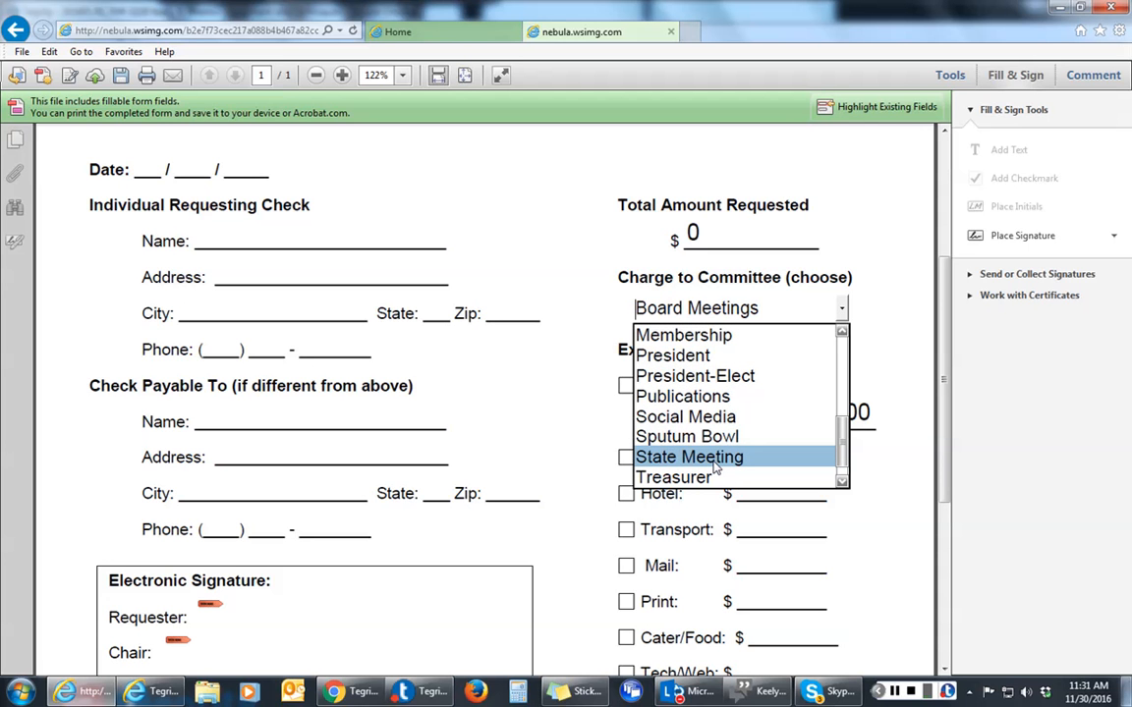
left_click(869, 471)
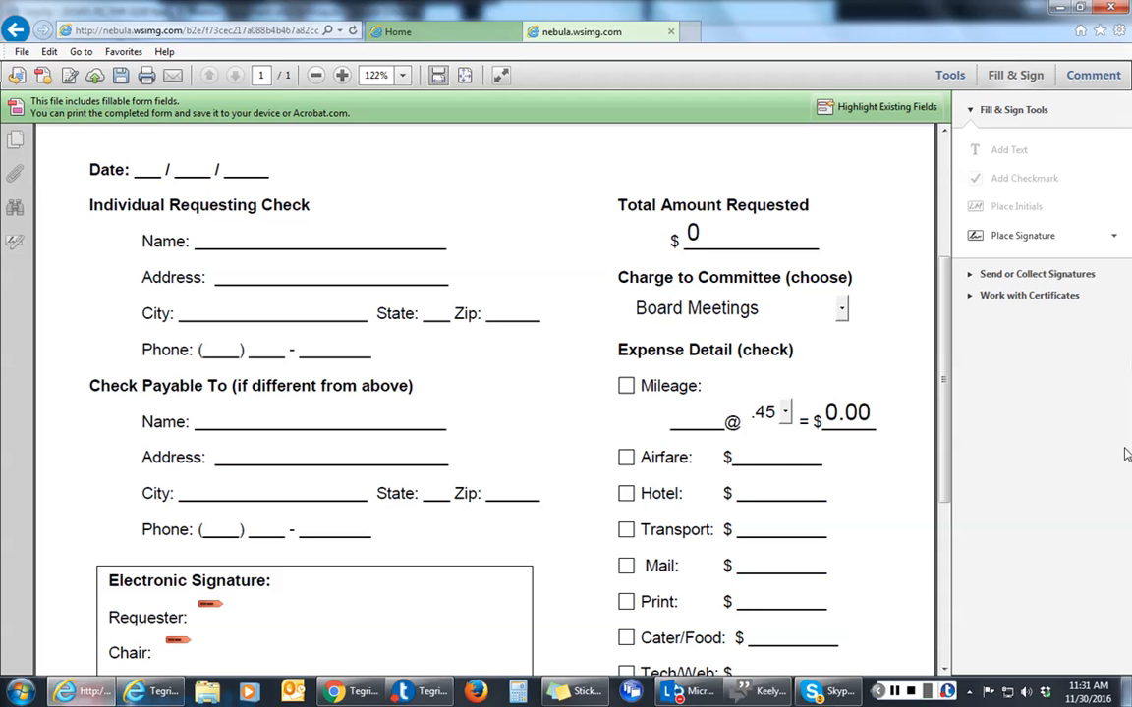
Tick Mileage on the check request and enter 120 miles
left_click(627, 389)
left_click(685, 419)
type("120")
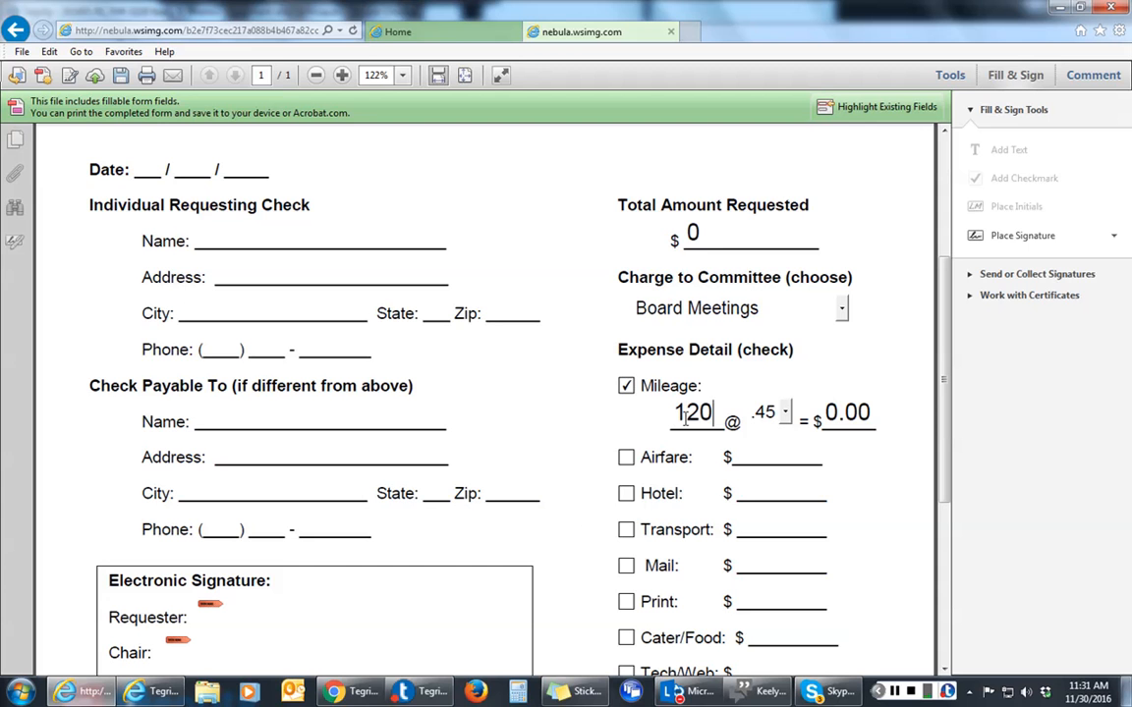
left_click(789, 416)
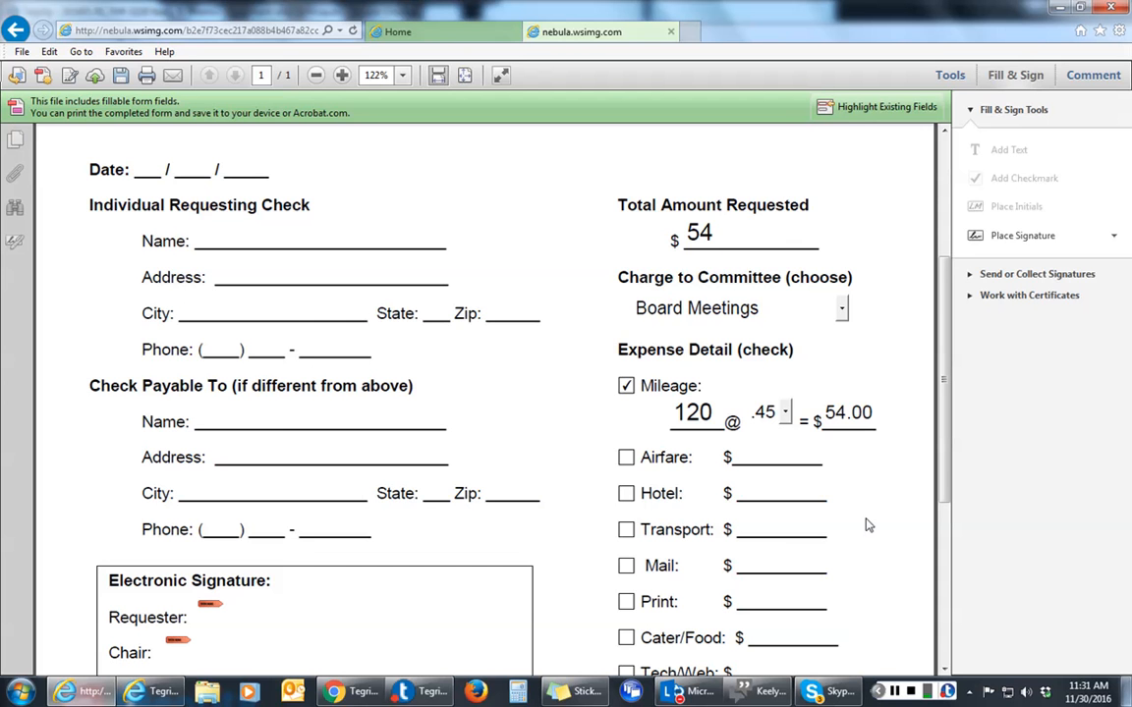
Tick the Print expense and enter 50 as its dollar amount
scroll(863, 525, "down", 1)
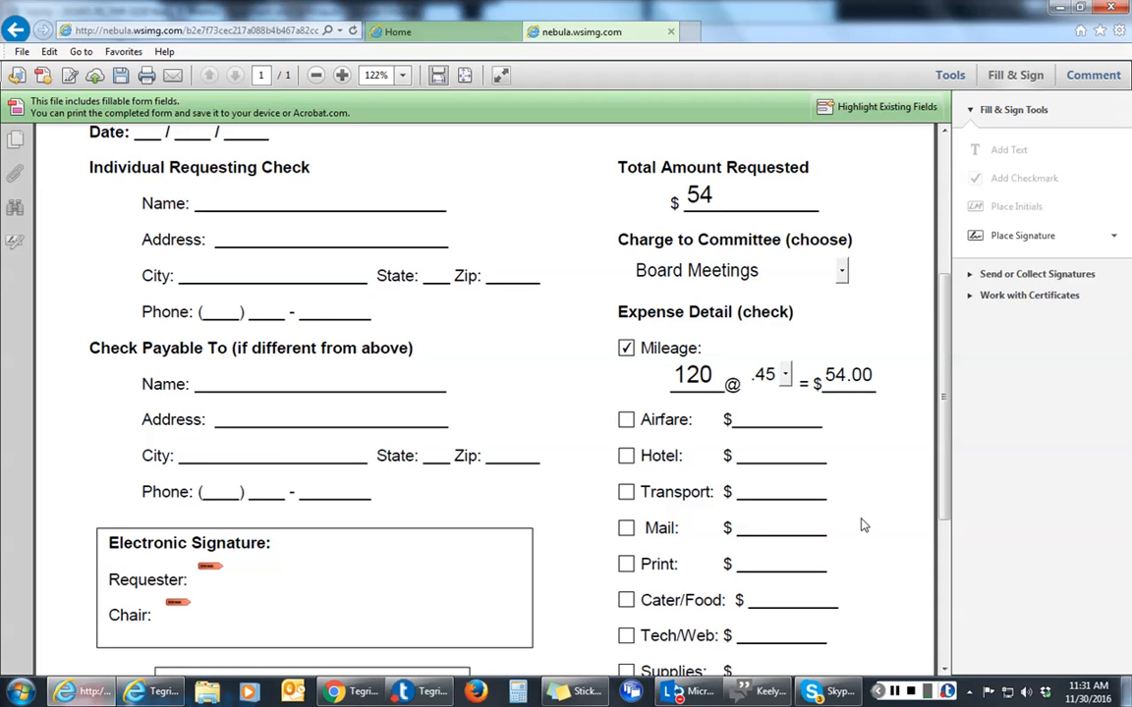
left_click(626, 565)
left_click(773, 566)
type("50")
key("Tab")
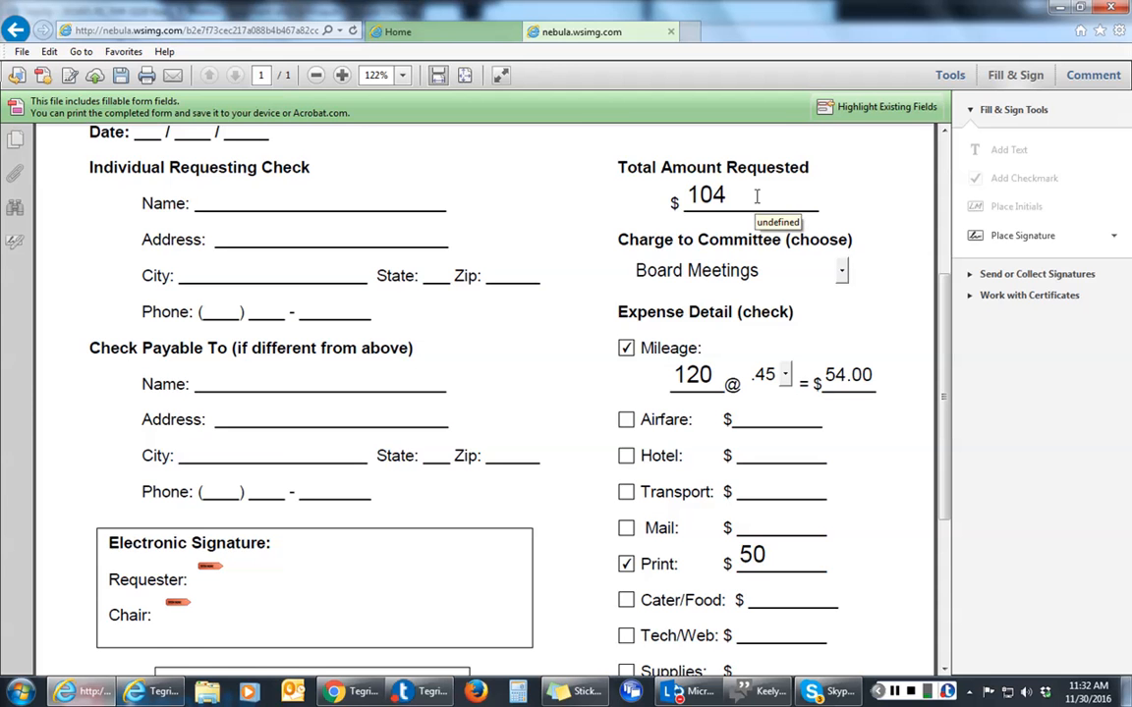
scroll(861, 572, "down", 5)
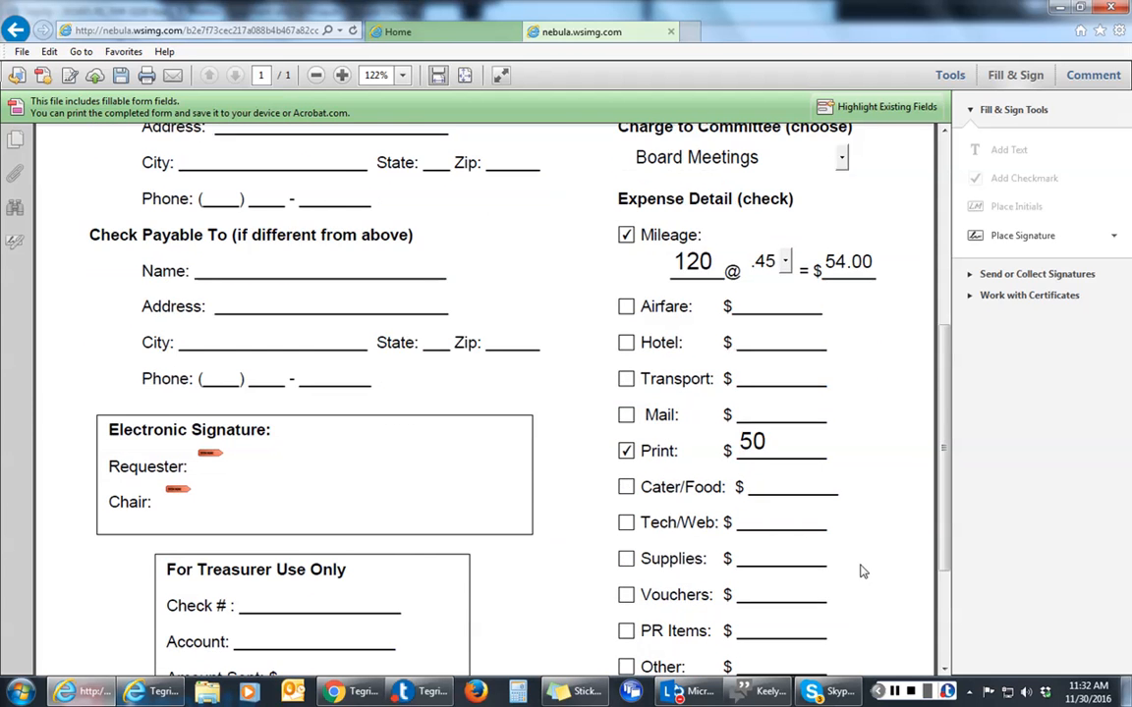
scroll(861, 572, "down", 1)
Enter 'Thank you cards for speakers' in the Describe Other box
left_click(675, 642)
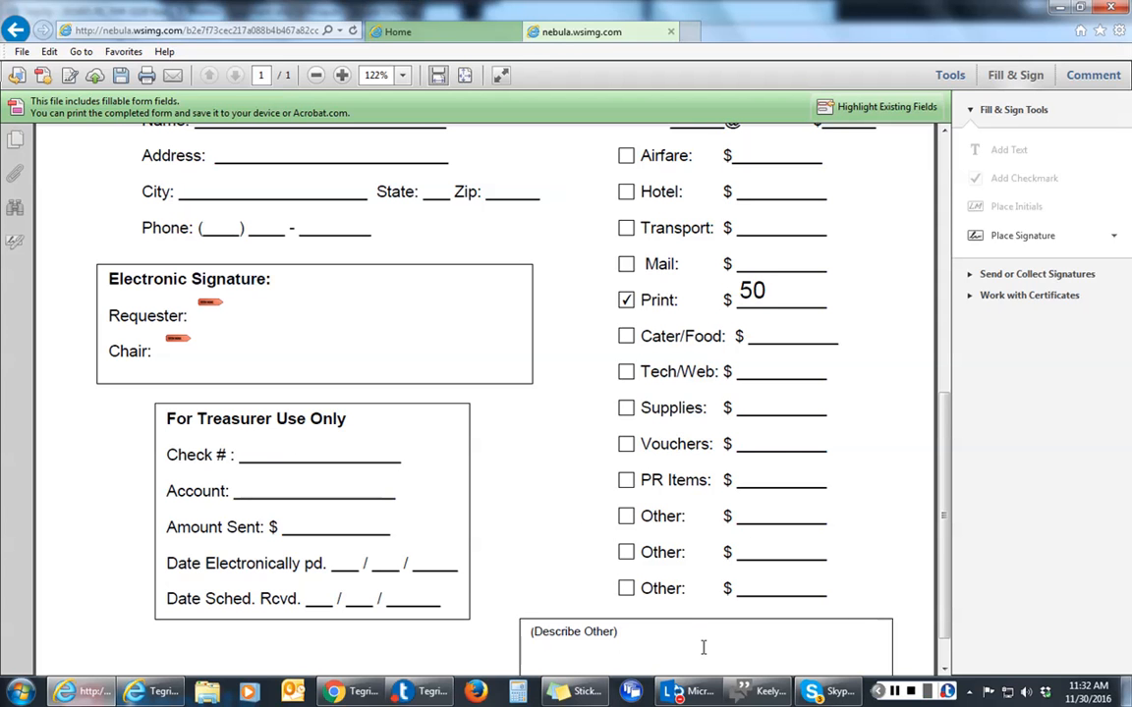
type("Thank you cards for speakers")
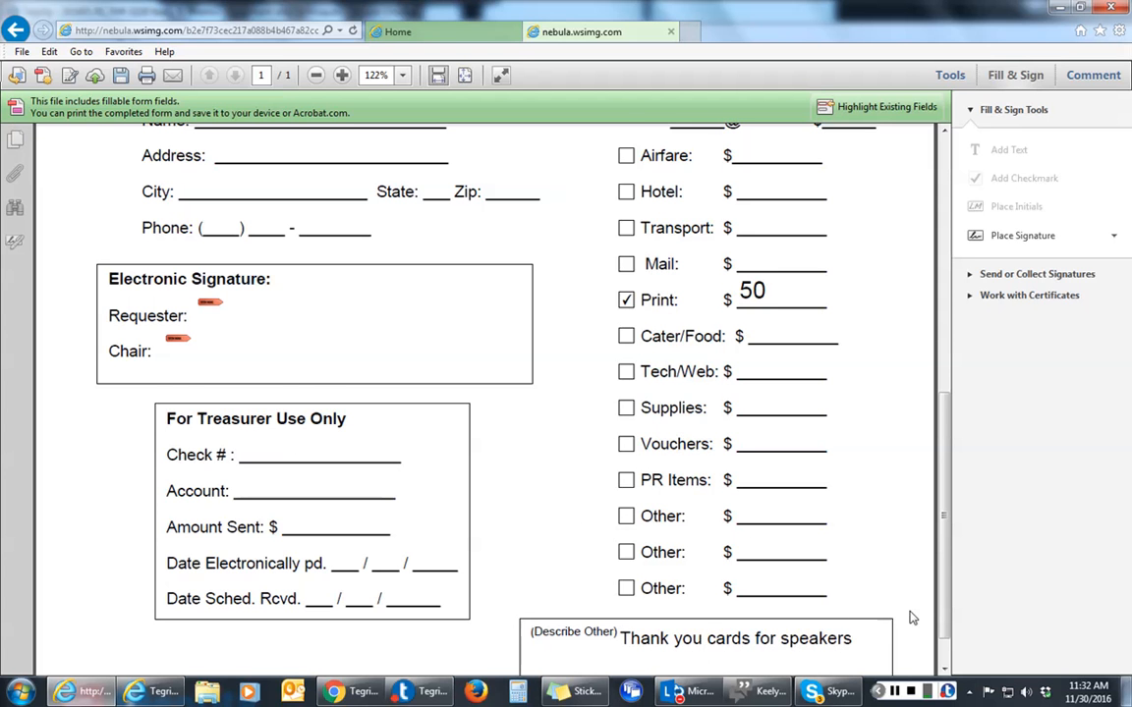
scroll(898, 606, "down", 1)
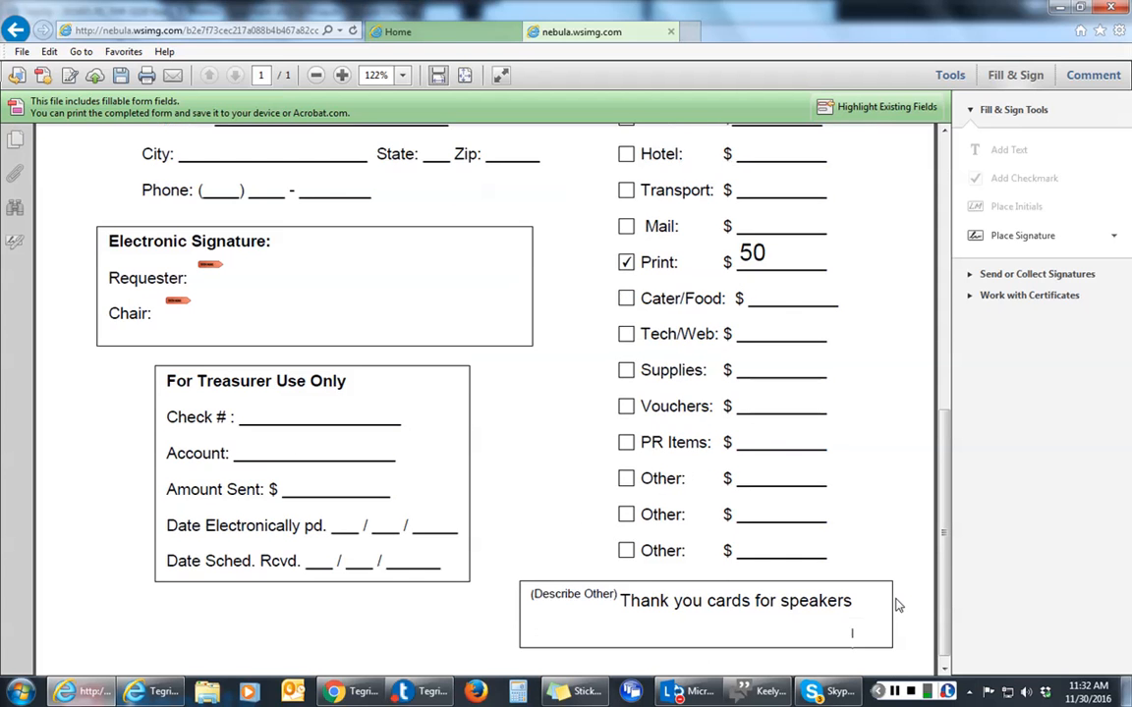
scroll(898, 606, "down", 1)
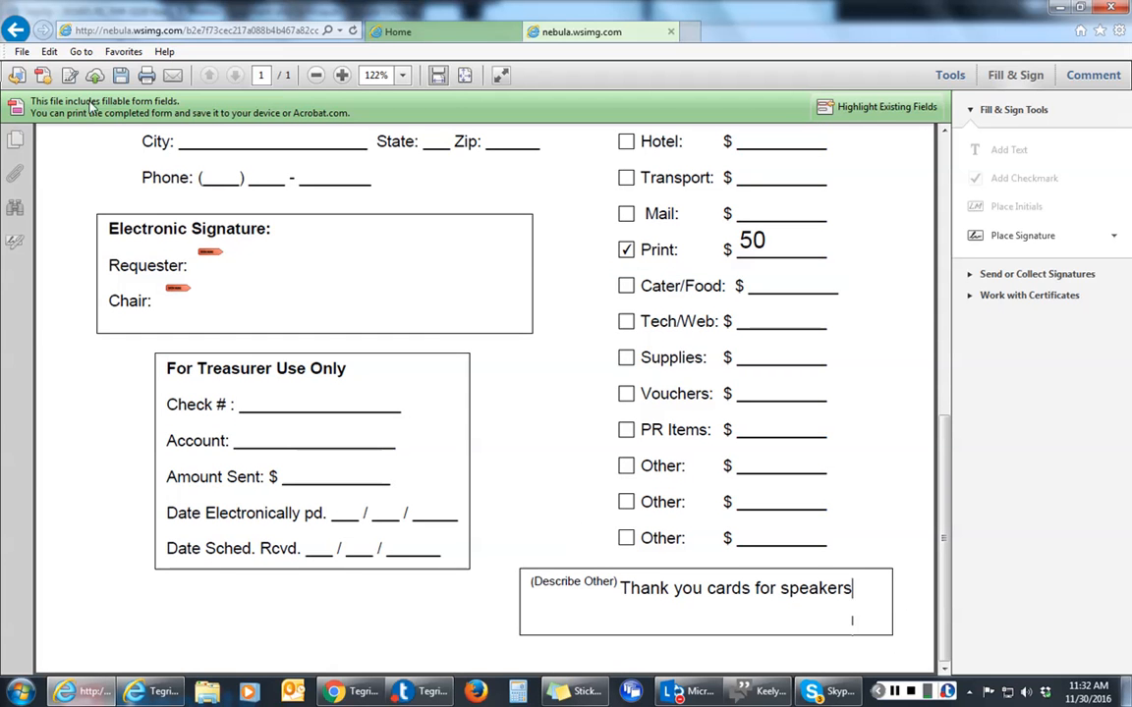
left_click(22, 53)
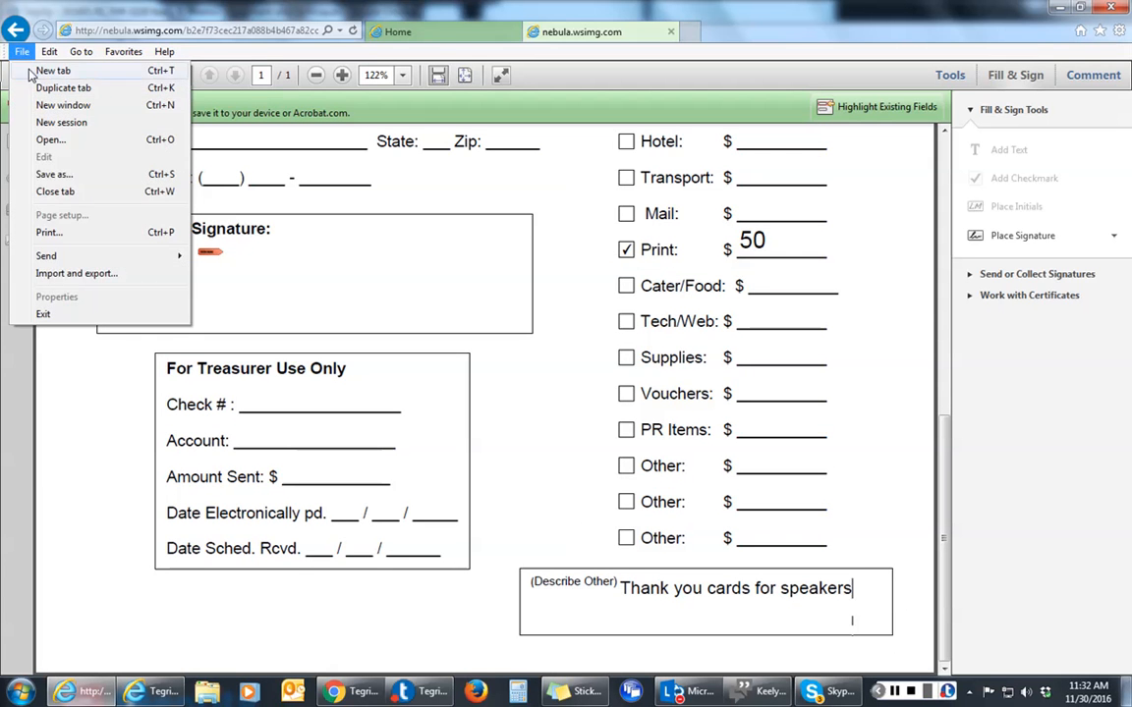
Save the form as a PDF named with the requester's name plus 'District 3 conference expenses'
left_click(49, 174)
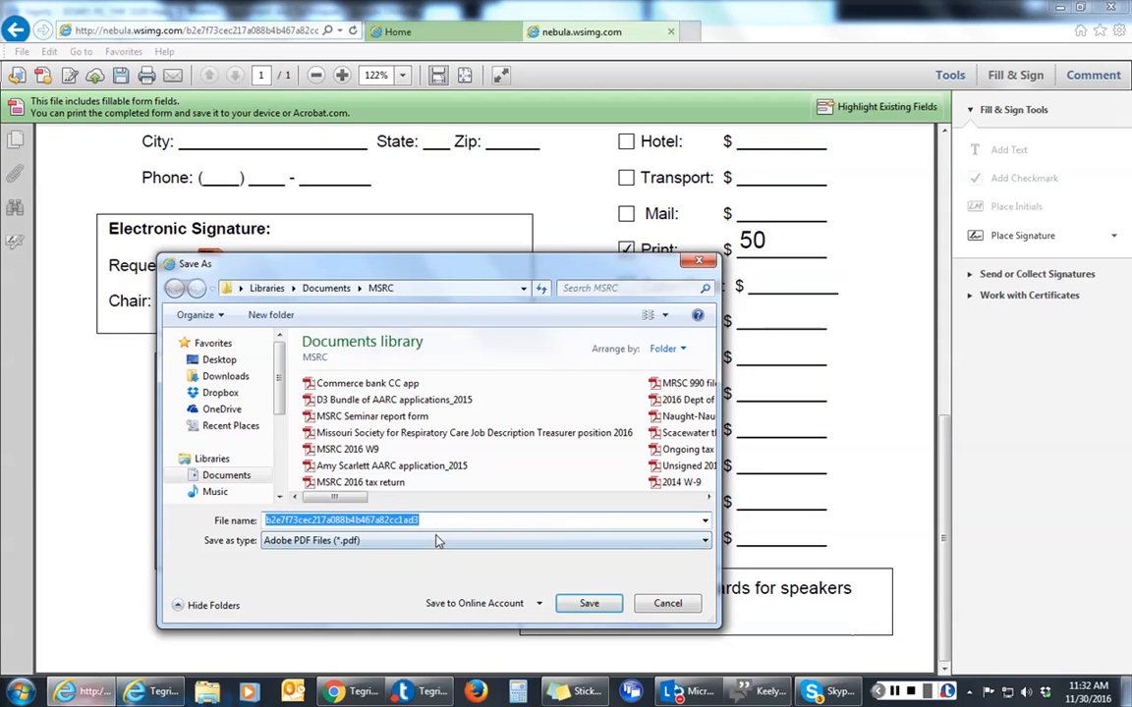
key("BackSpace")
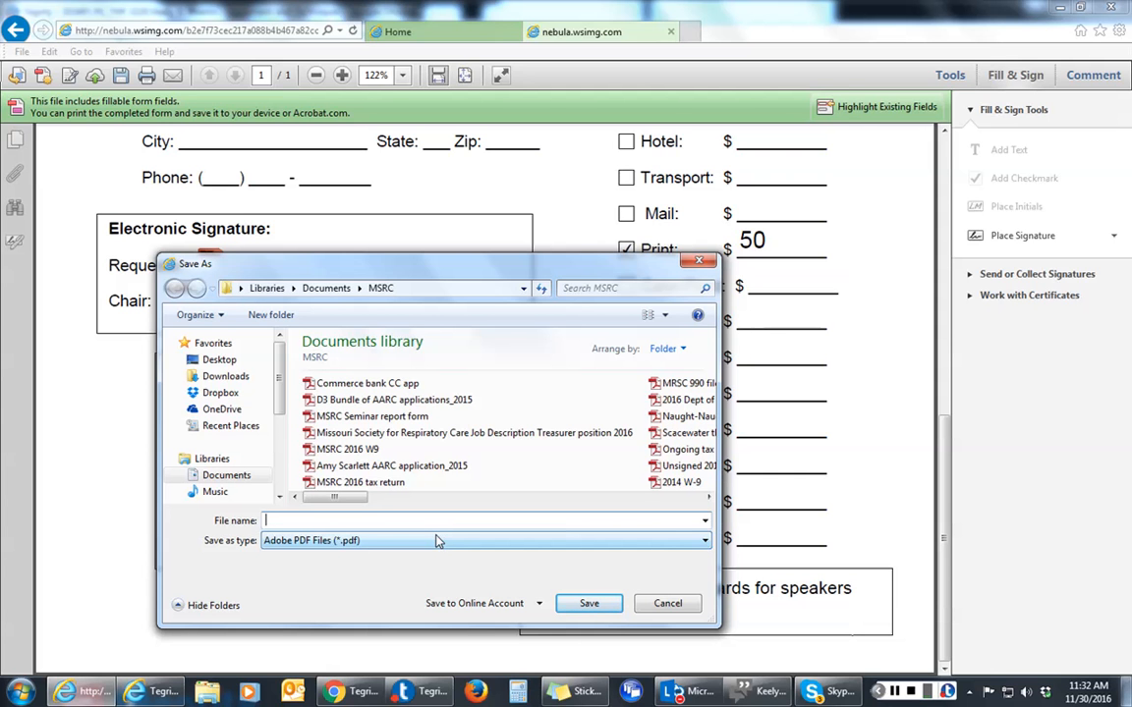
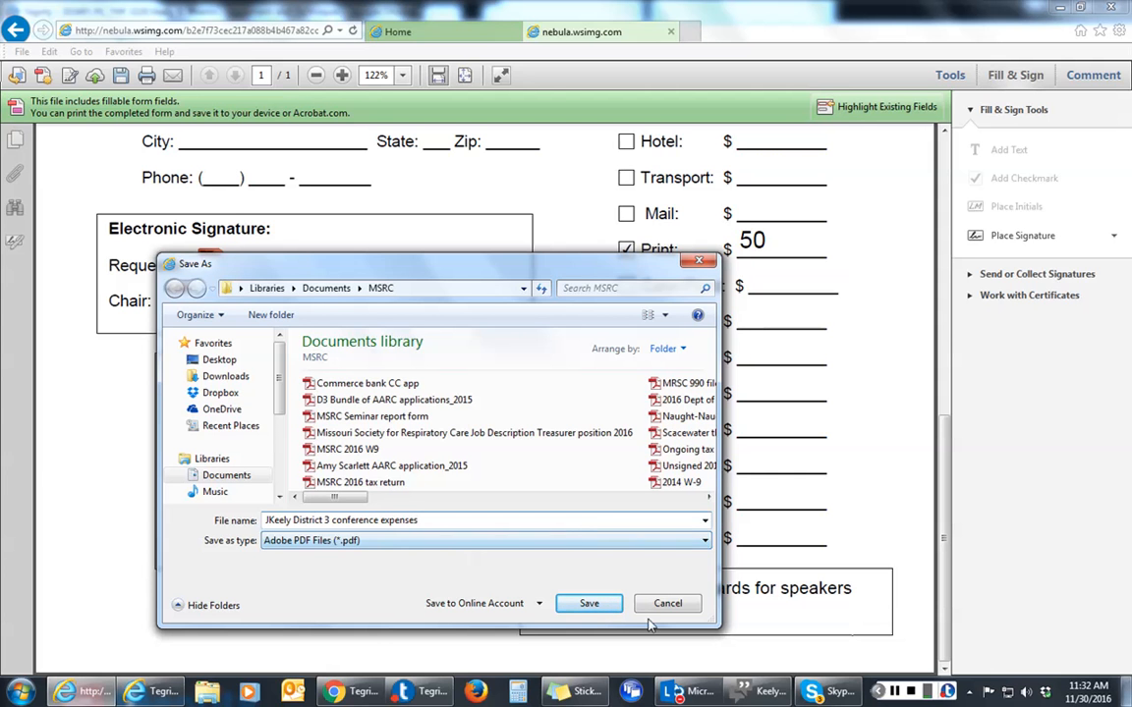
left_click(593, 603)
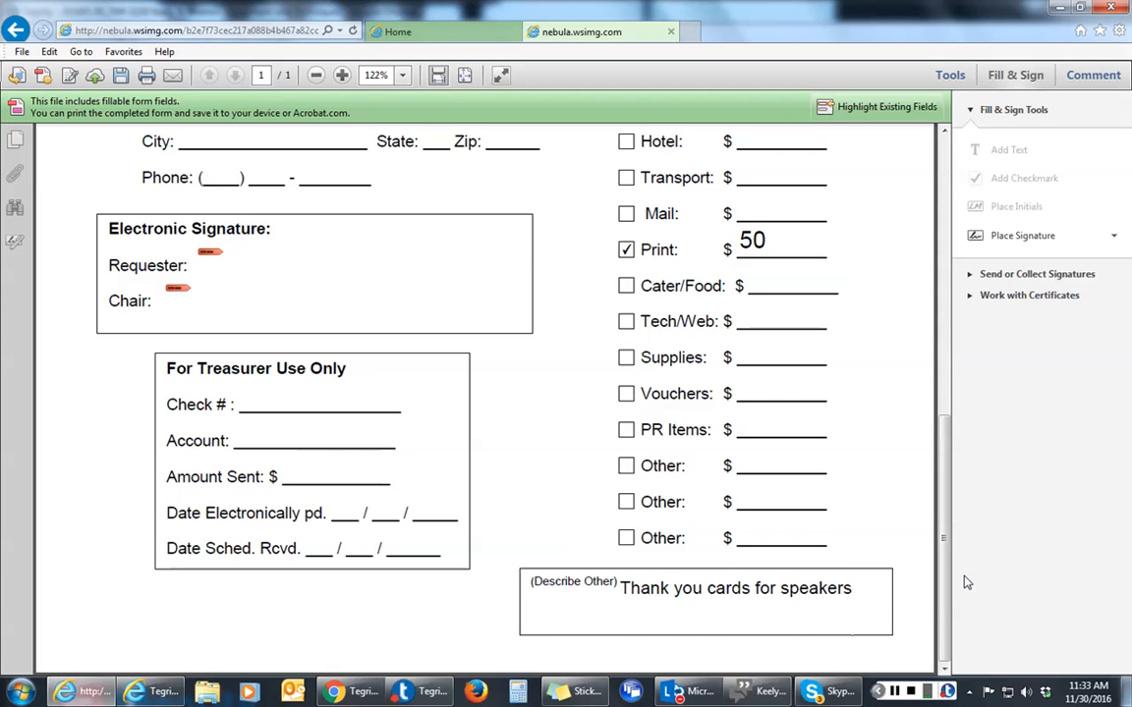
left_click_drag(945, 587, 938, 280)
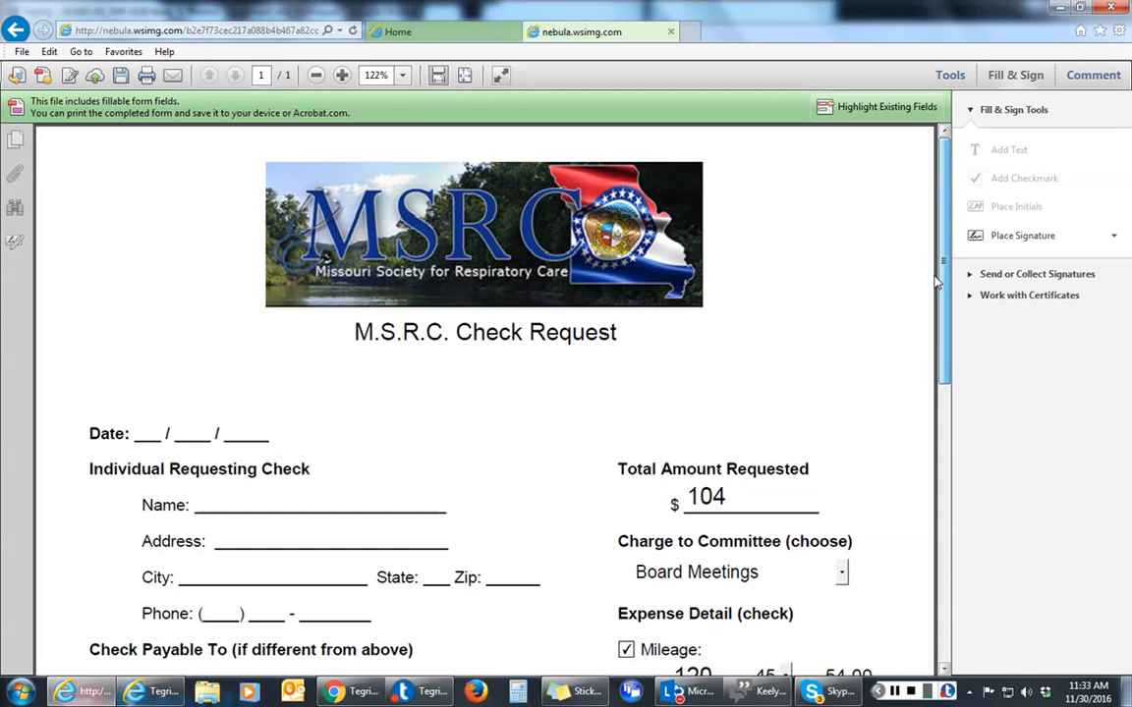